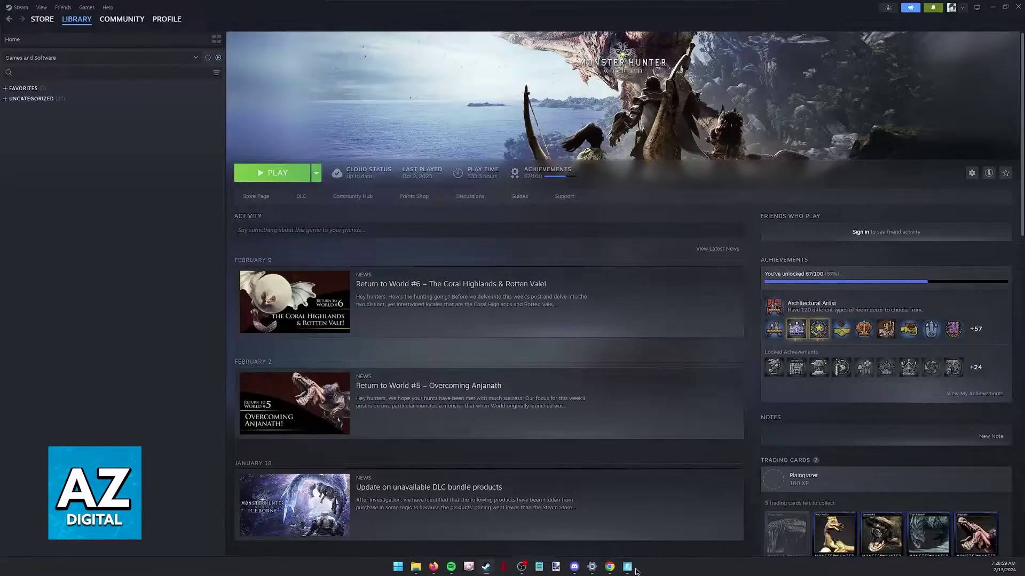
# Look at the running Fortnite lobby and return to the Monster Hunter: World library page in Steam.
pyautogui.click(628, 568)
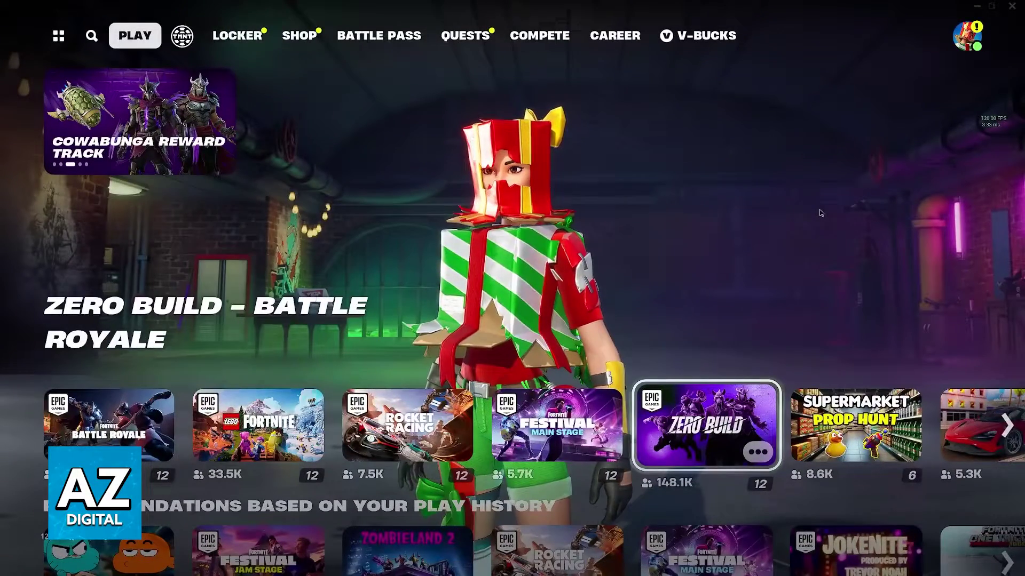
pyautogui.click(978, 6)
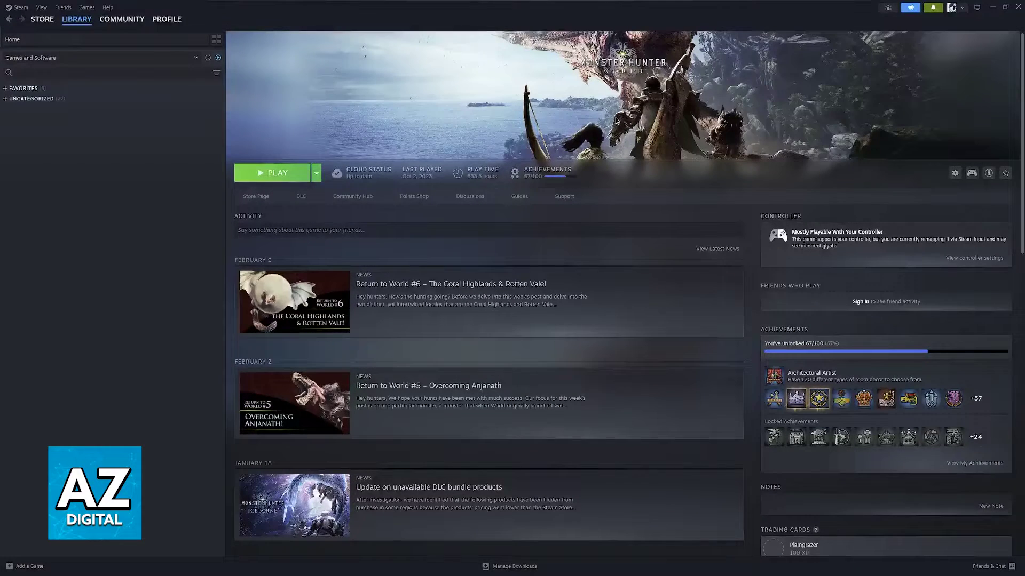
# Set the controller override for Monster Hunter: World to Enable Steam Input in its properties, and close them.
pyautogui.click(951, 174)
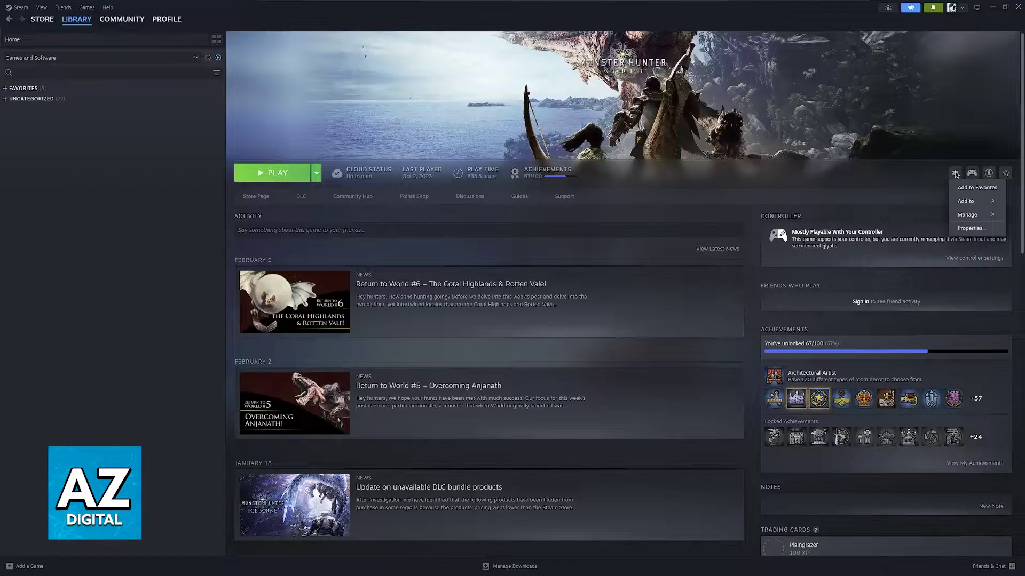
pyautogui.click(970, 228)
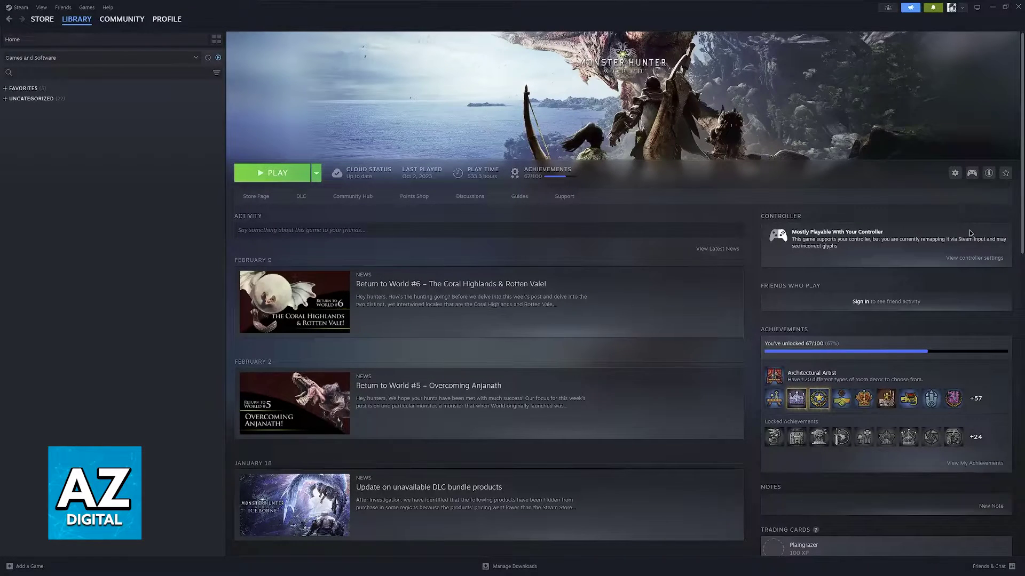
pyautogui.click(521, 261)
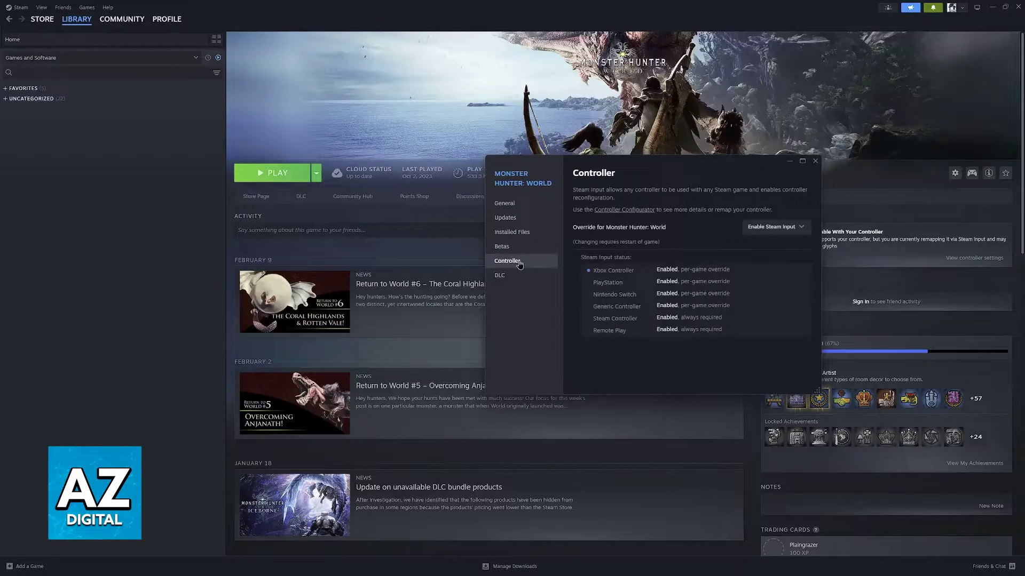
pyautogui.click(774, 233)
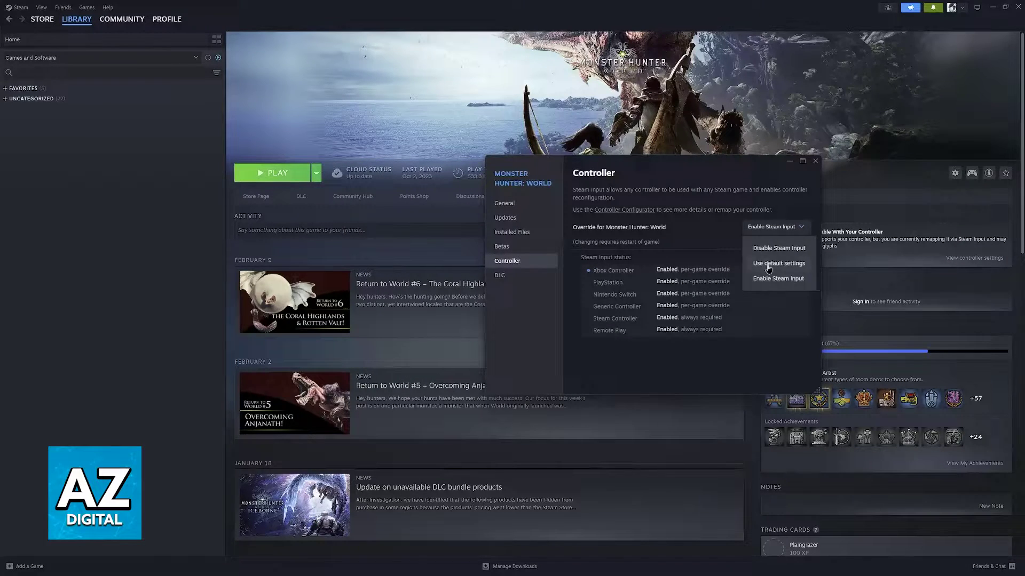
pyautogui.click(767, 275)
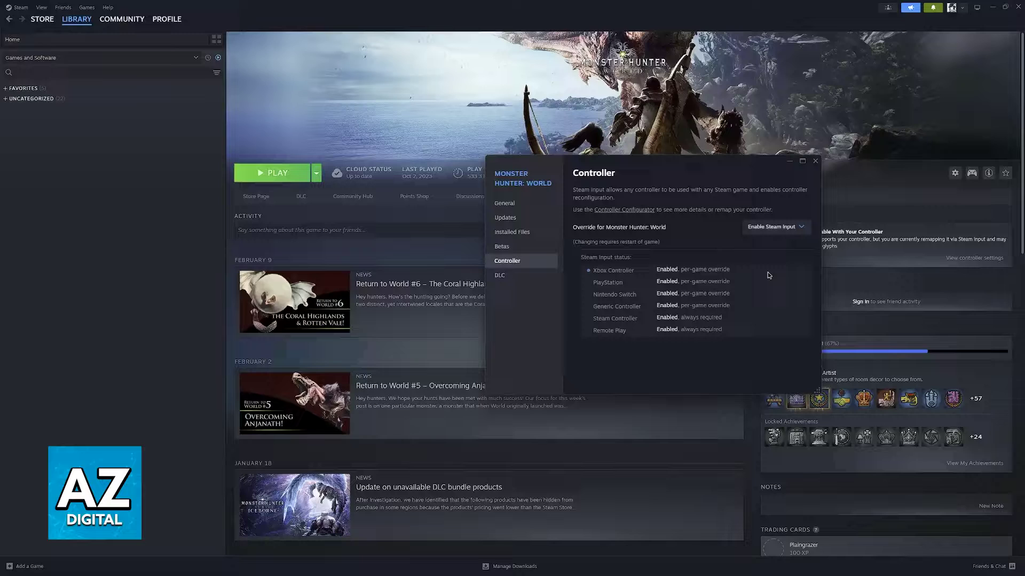
pyautogui.click(773, 227)
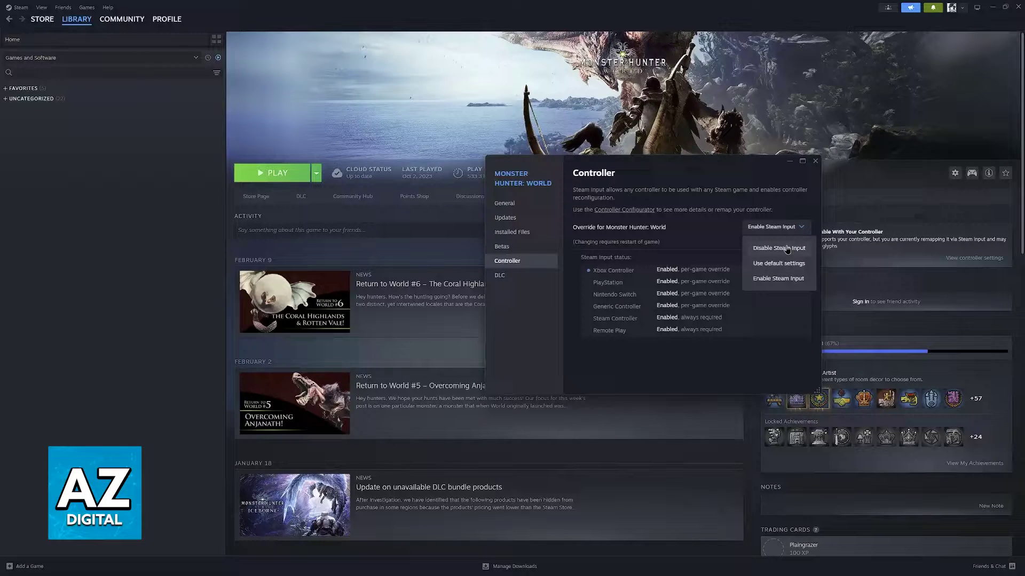
pyautogui.click(764, 286)
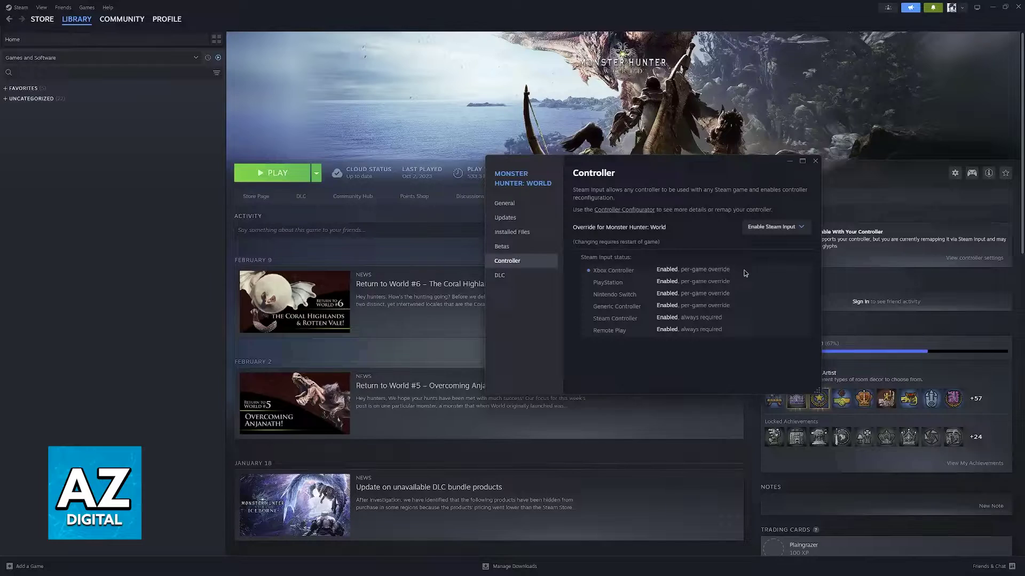
pyautogui.click(815, 161)
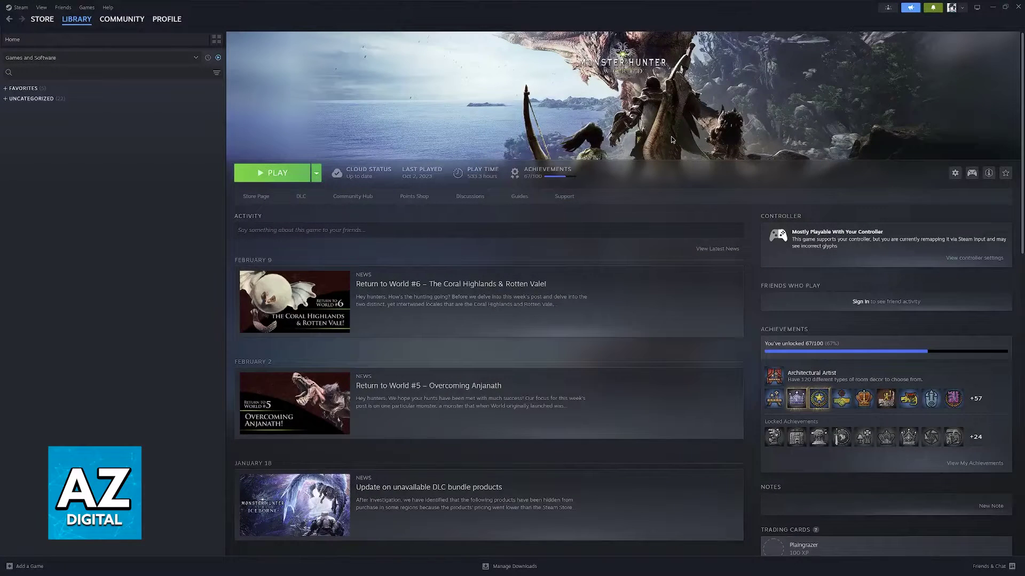
# Open the controller layout settings for Monster Hunter: World and view the current button layout.
pyautogui.click(971, 173)
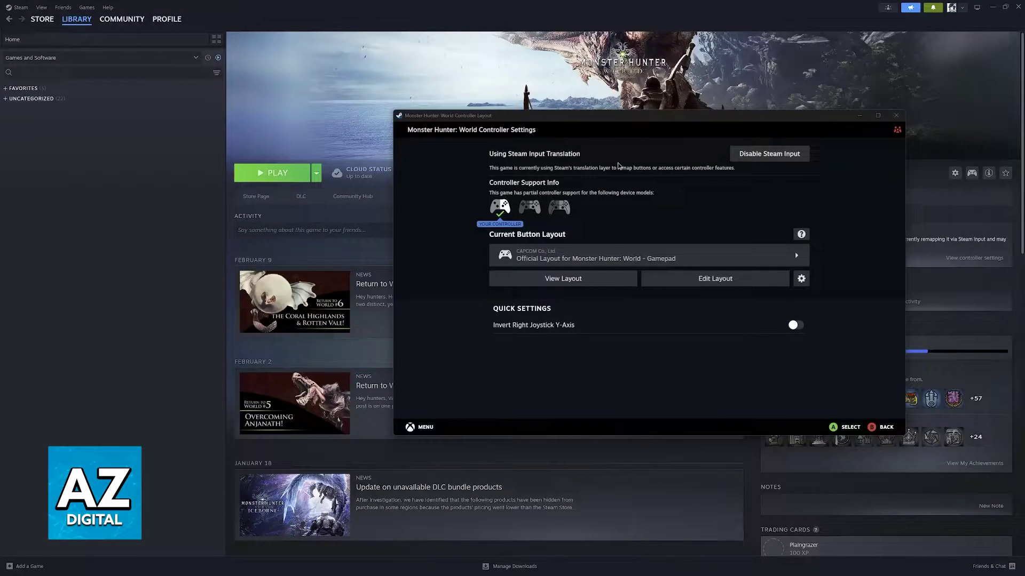
pyautogui.press('Down')
pyautogui.press('Left')
pyautogui.press('Return')
pyautogui.press('Escape')
pyautogui.press('Right')
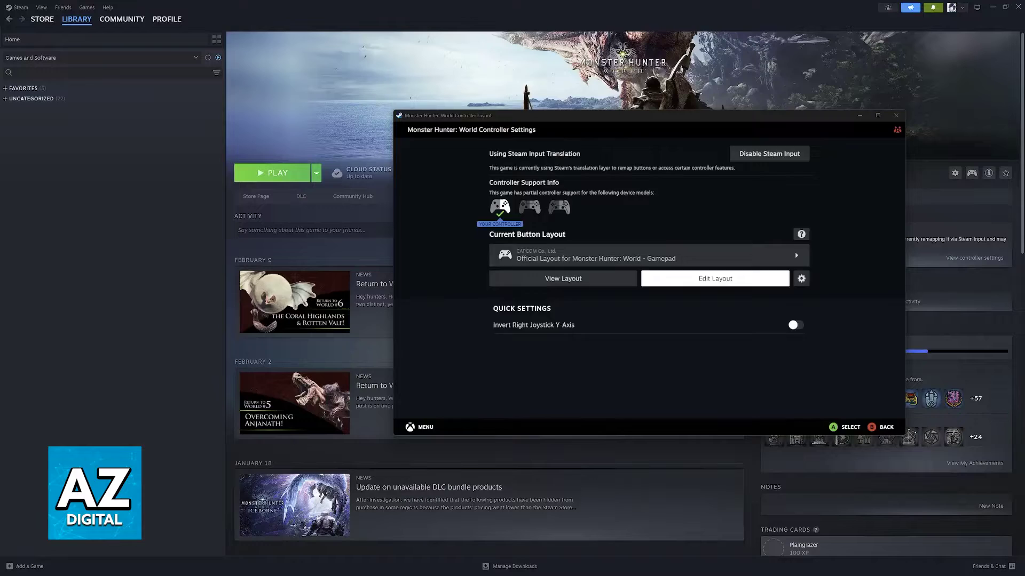
# Open the current button layout for editing and examine the A, B, X and Y button assignments.
pyautogui.press('Return')
pyautogui.press('Down')
pyautogui.press('Down')
pyautogui.press('Down')
pyautogui.press('Up')
pyautogui.press('Up')
pyautogui.press('Up')
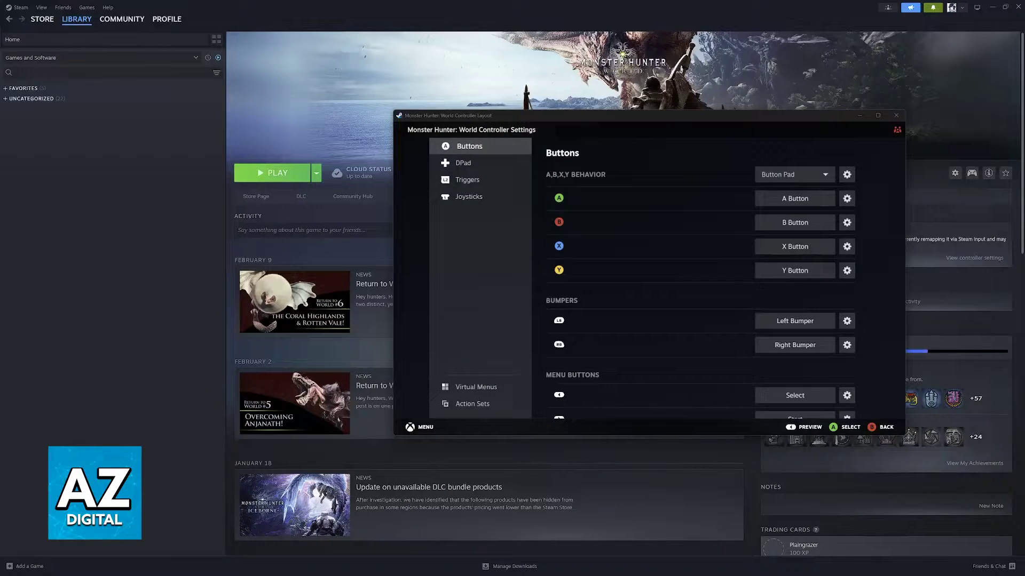
pyautogui.press('Down')
pyautogui.press('Up')
pyautogui.press('Right')
pyautogui.press('Down')
pyautogui.press('Down')
pyautogui.press('Down')
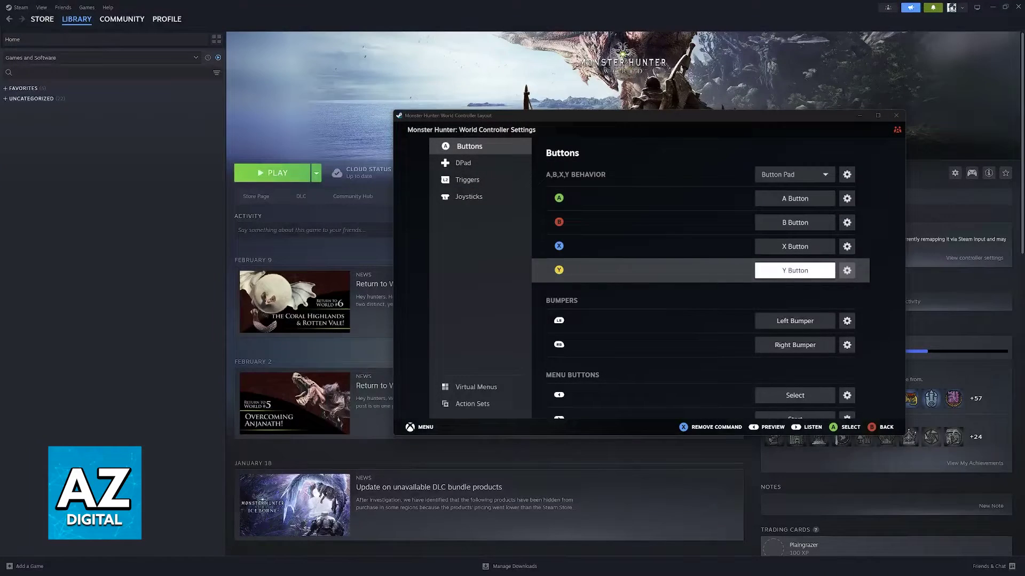
# Look through the layout's DPad, Triggers and Joysticks sections, and leave the layout editor.
pyautogui.press('Down')
pyautogui.press('Left')
pyautogui.press('Down')
pyautogui.press('Down')
pyautogui.press('Down')
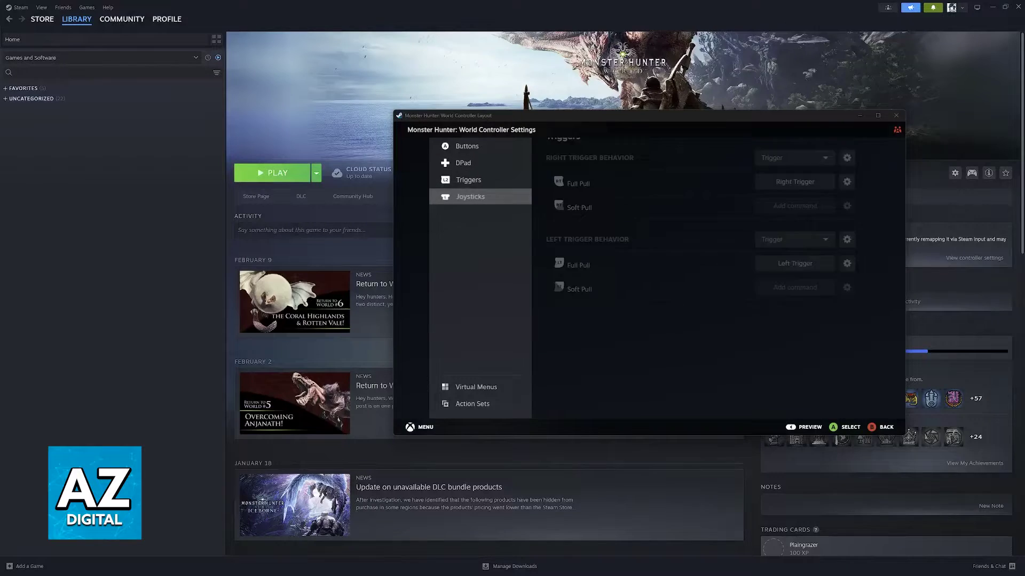
pyautogui.press('Escape')
# Open the selection of new layouts for the game and check the templates and community layouts.
pyautogui.press('Left')
pyautogui.press('Up')
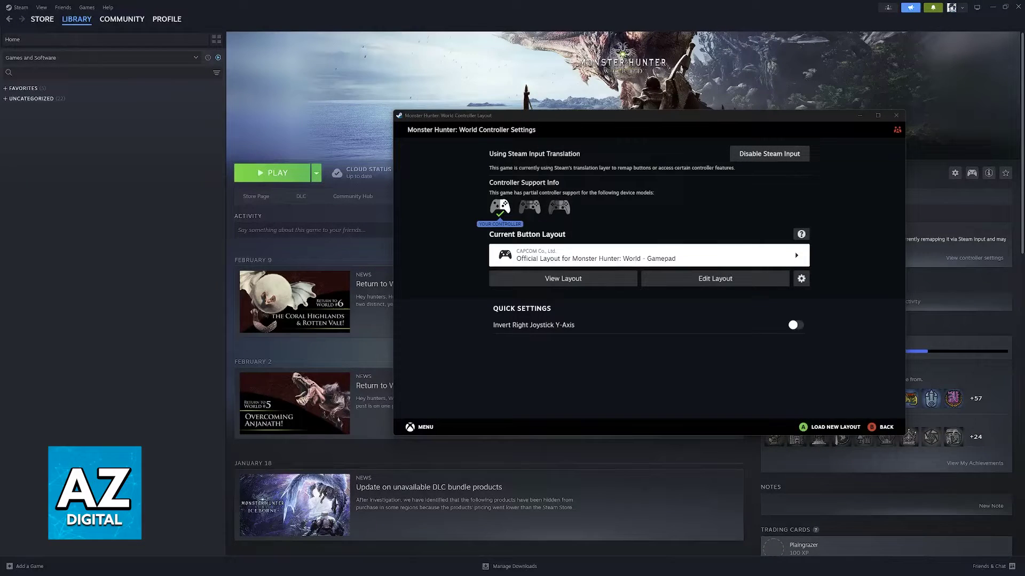
pyautogui.press('Return')
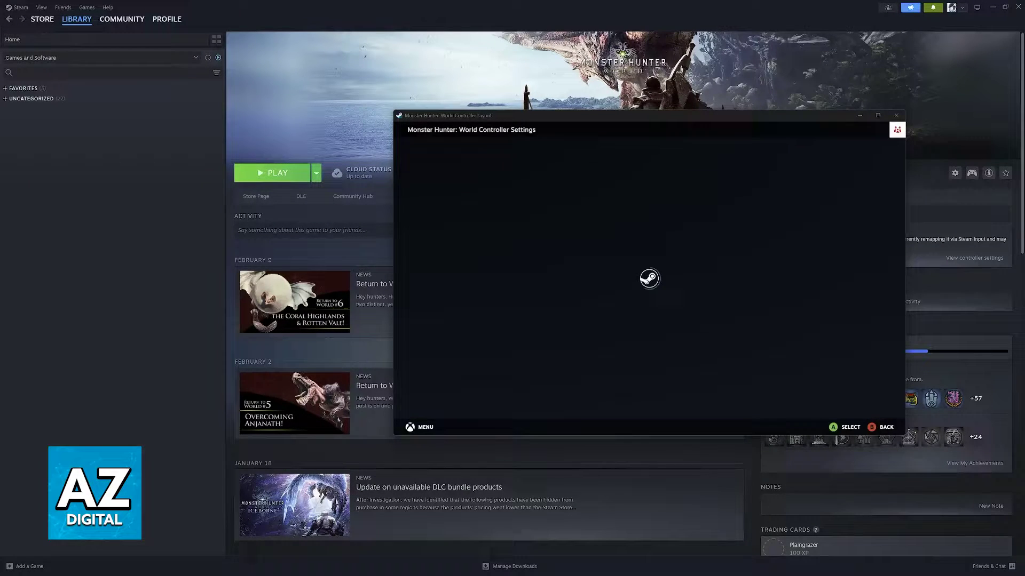
pyautogui.press('Right')
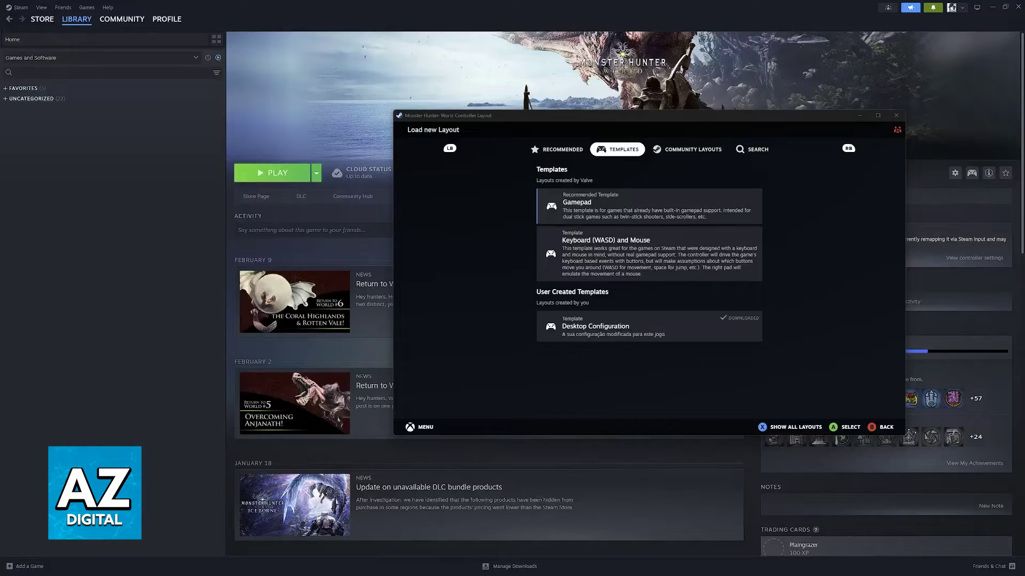
pyautogui.press('Right')
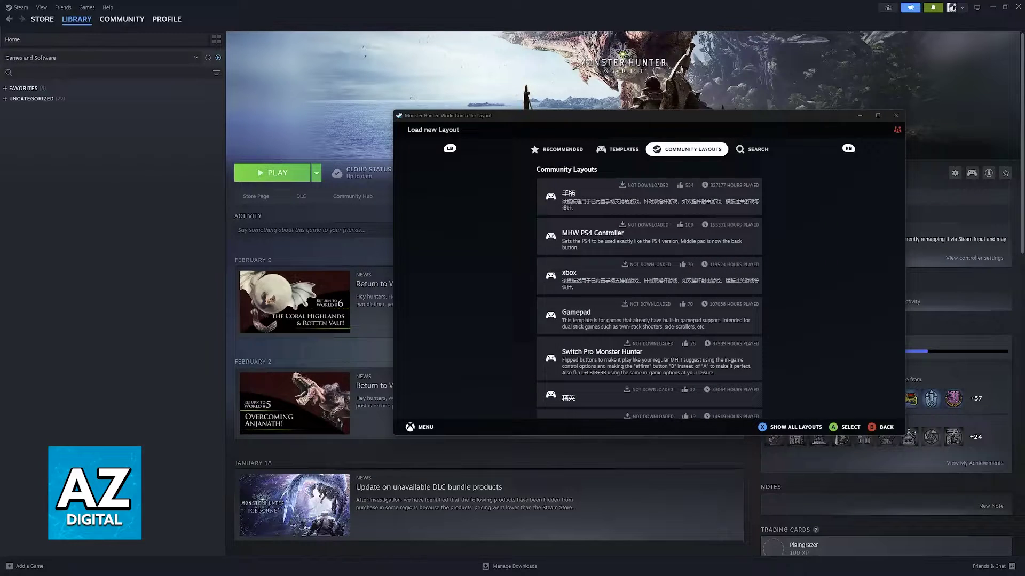
# Browse the list of community controller layouts for Monster Hunter: World.
pyautogui.click(649, 236)
pyautogui.press('Up')
pyautogui.press('Down')
pyautogui.press('Down')
pyautogui.press('Down')
pyautogui.press('Down')
pyautogui.press('Down')
pyautogui.press('Down')
pyautogui.press('Down')
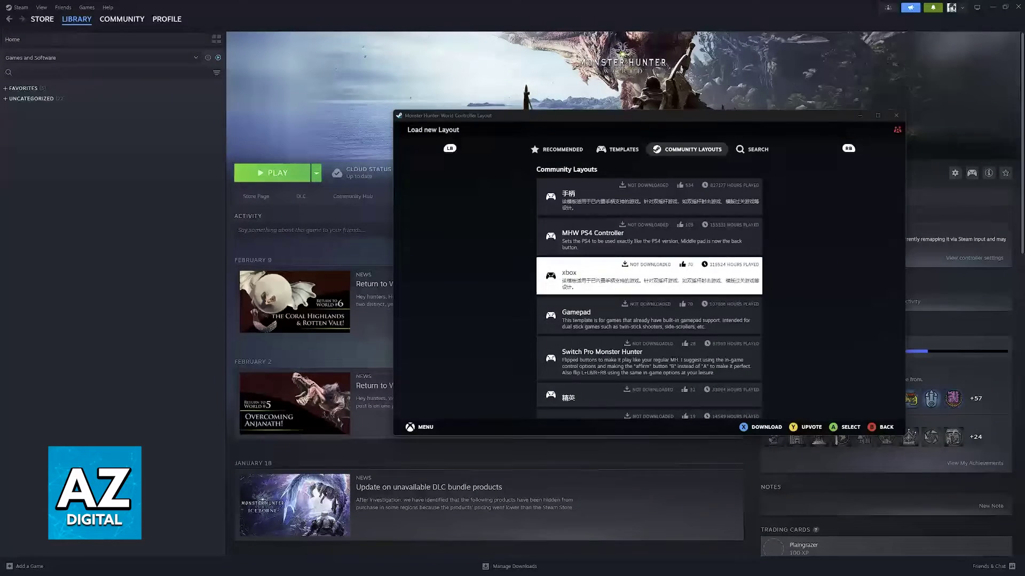
pyautogui.press('Down')
pyautogui.press('Down')
pyautogui.press('Down')
pyautogui.press('Down')
pyautogui.press('Down')
pyautogui.press('Down')
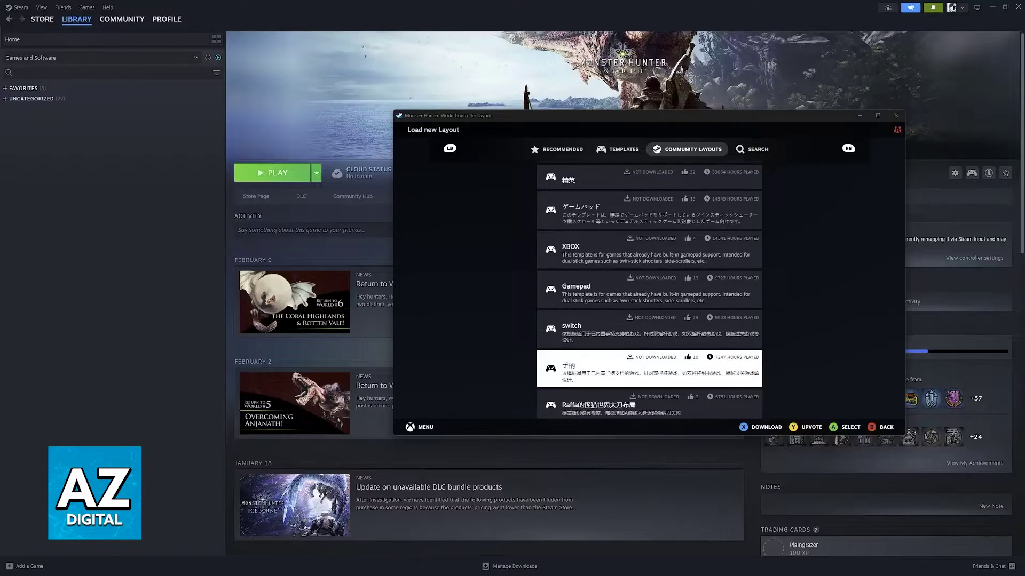
# Check the recommended official layout again, and close the controller settings without loading a new layout.
pyautogui.press('pageup')
pyautogui.press('pageup')
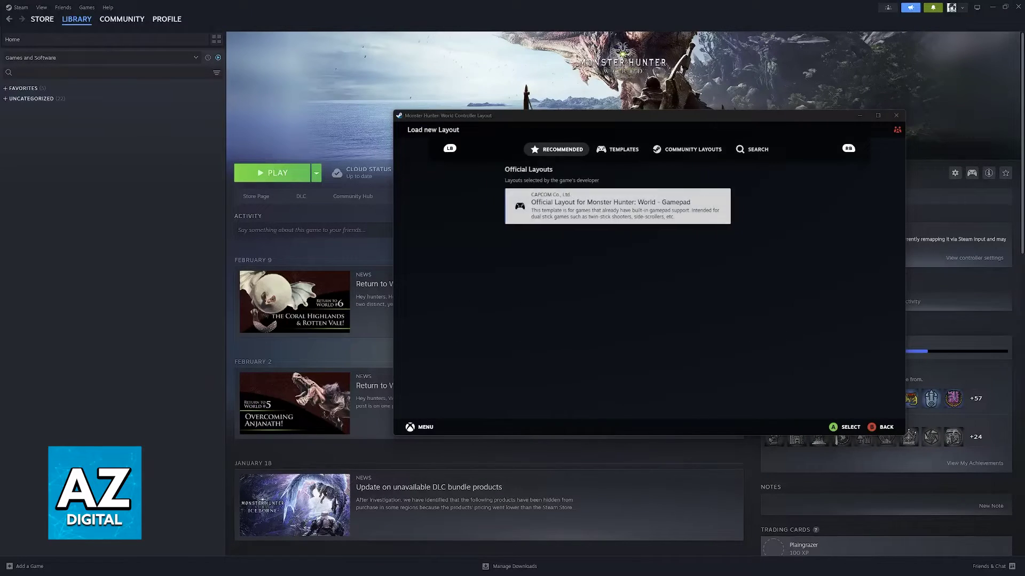
pyautogui.press('pagedown')
pyautogui.press('Right')
pyautogui.press('Escape')
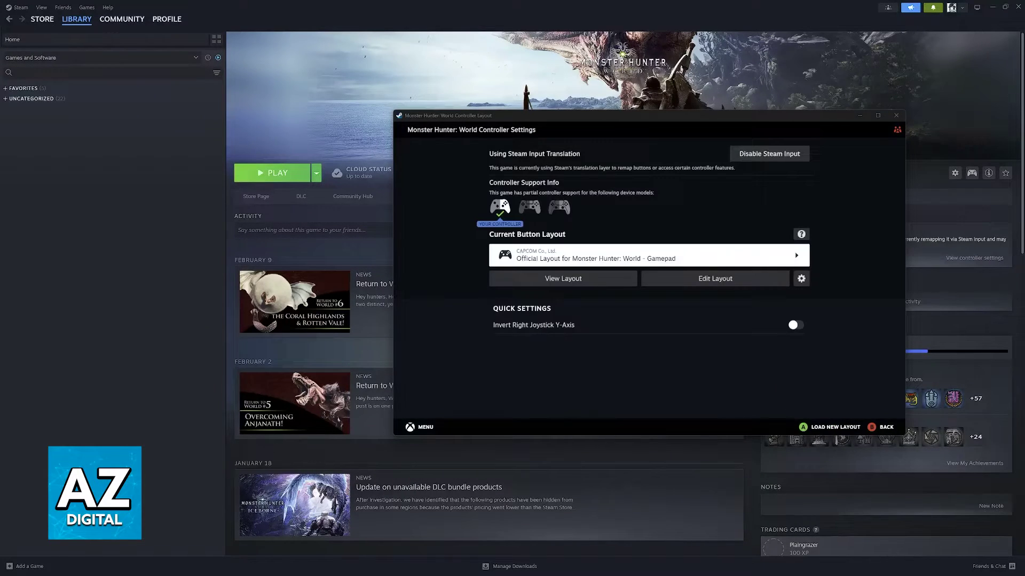
pyautogui.press('Up')
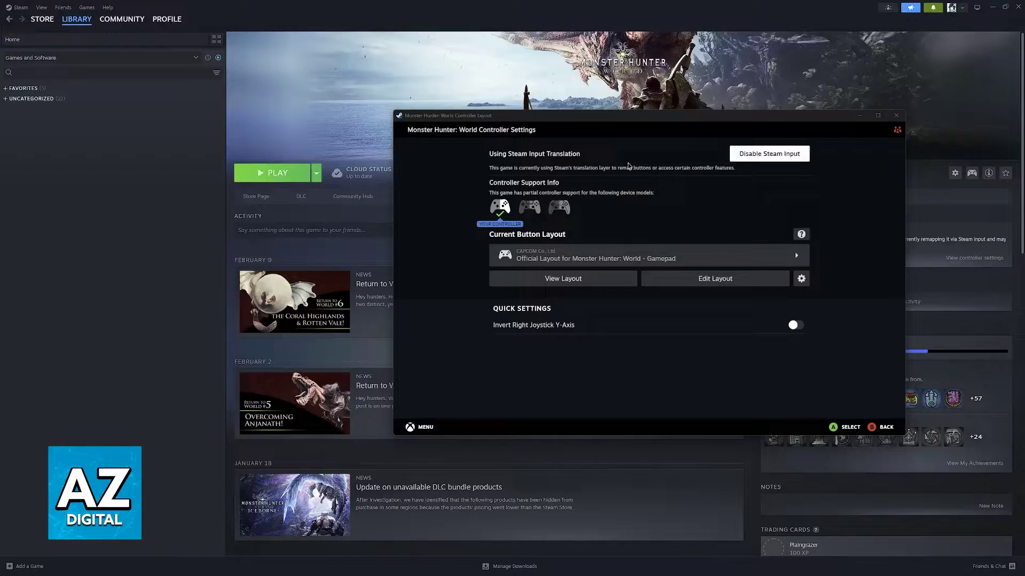
pyautogui.click(896, 115)
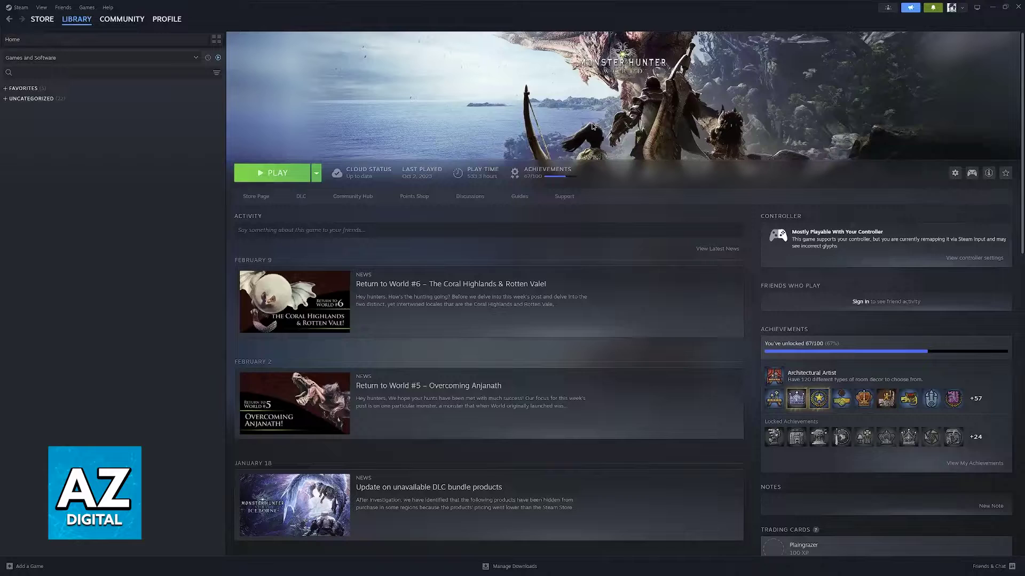
# Switch to the BetterJoy GitHub page in Chrome and read through its README.
pyautogui.moveTo(722, 575)
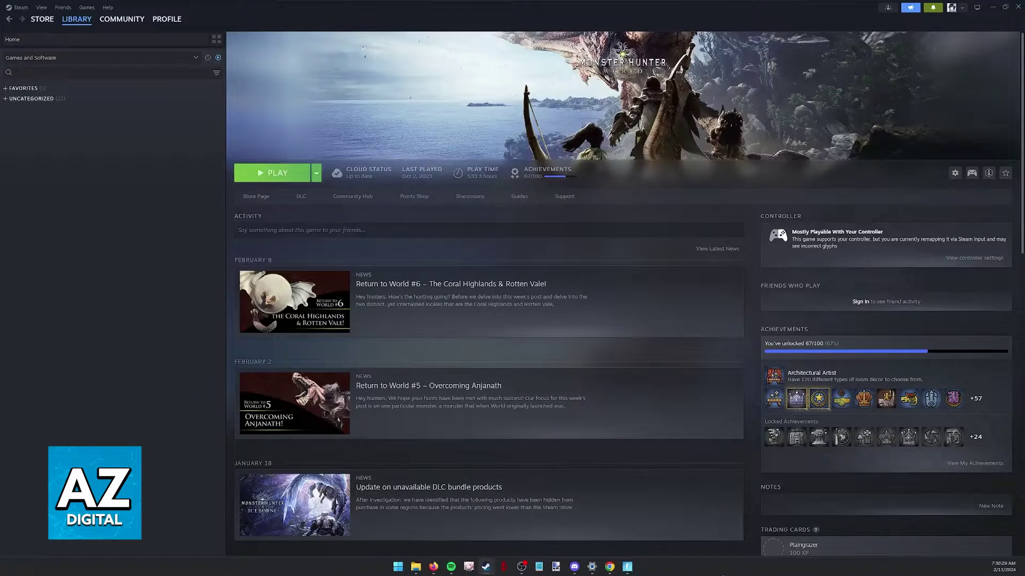
pyautogui.click(610, 567)
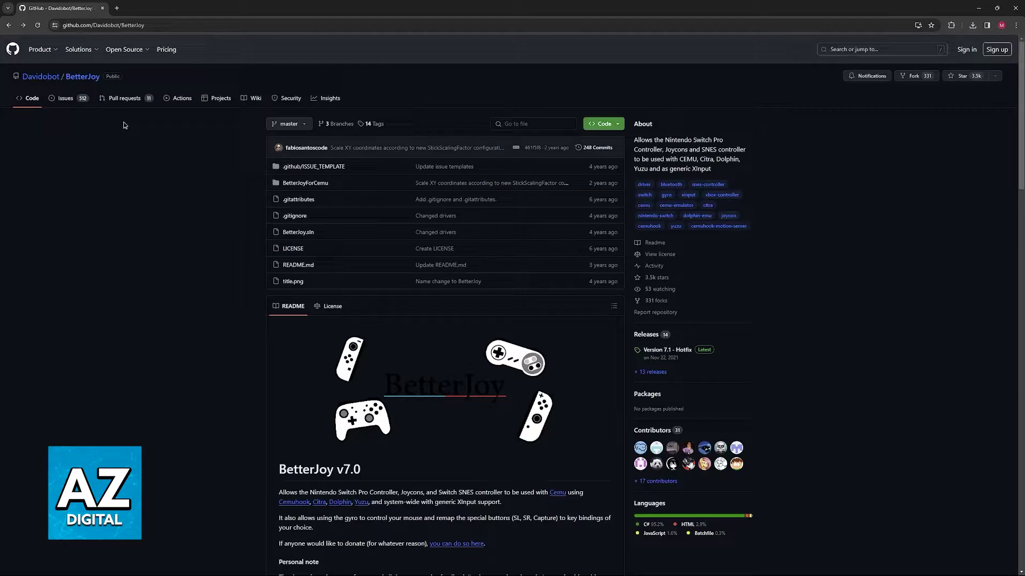
pyautogui.scroll(-3, 359, 350)
pyautogui.moveTo(280, 312); pyautogui.dragTo(333, 315)
pyautogui.click(357, 310)
pyautogui.scroll(3, 248, 280)
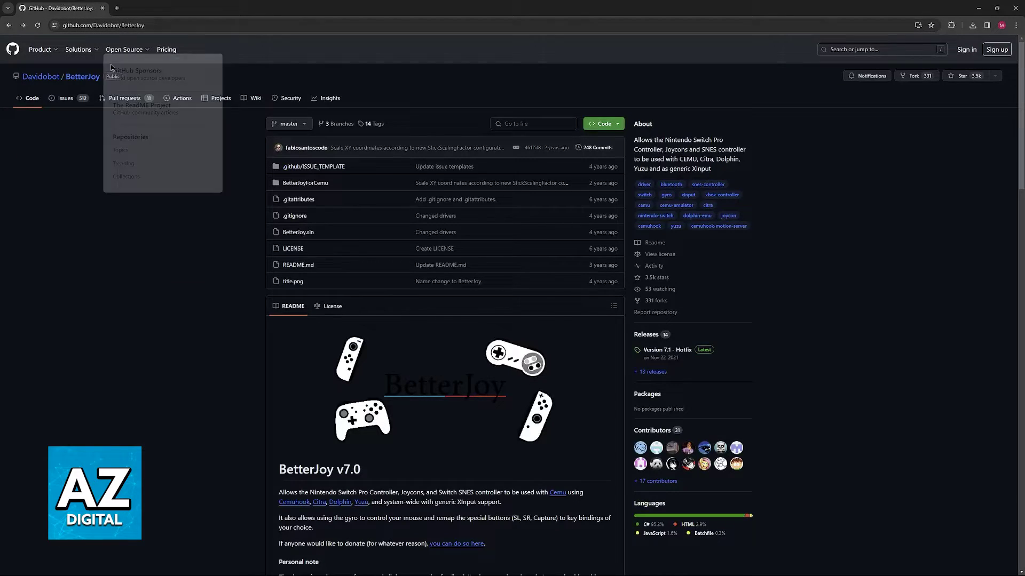
pyautogui.scroll(-3, 299, 251)
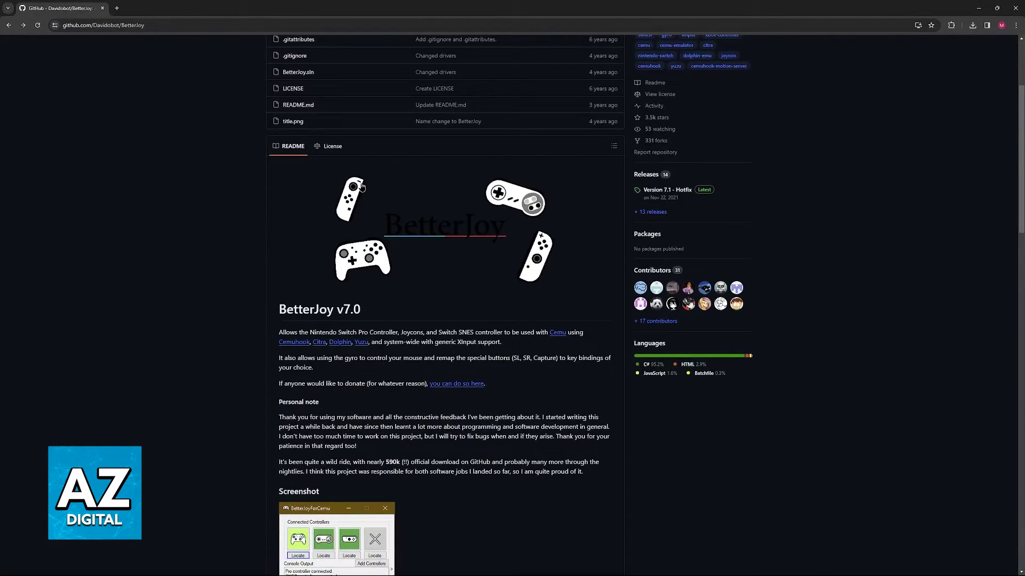
pyautogui.scroll(-3, 404, 304)
pyautogui.scroll(6, 427, 315)
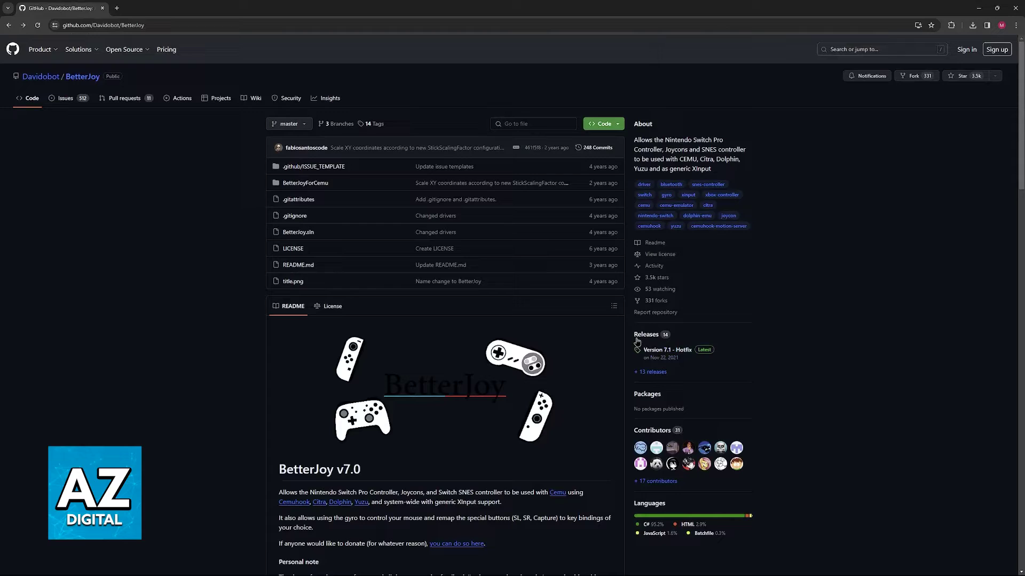
# Open BetterJoy's Version 7.1 - Hotfix release page and examine the BetterJoy_v7.1.zip asset entry.
pyautogui.moveTo(629, 335); pyautogui.dragTo(651, 335)
pyautogui.click(651, 341)
pyautogui.click(664, 350)
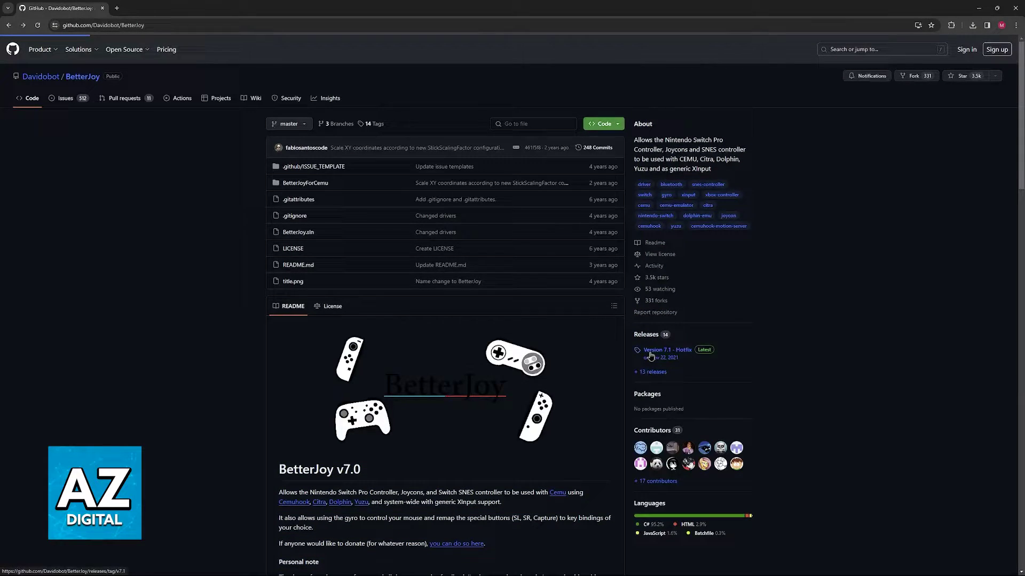
pyautogui.moveTo(331, 317); pyautogui.dragTo(312, 316)
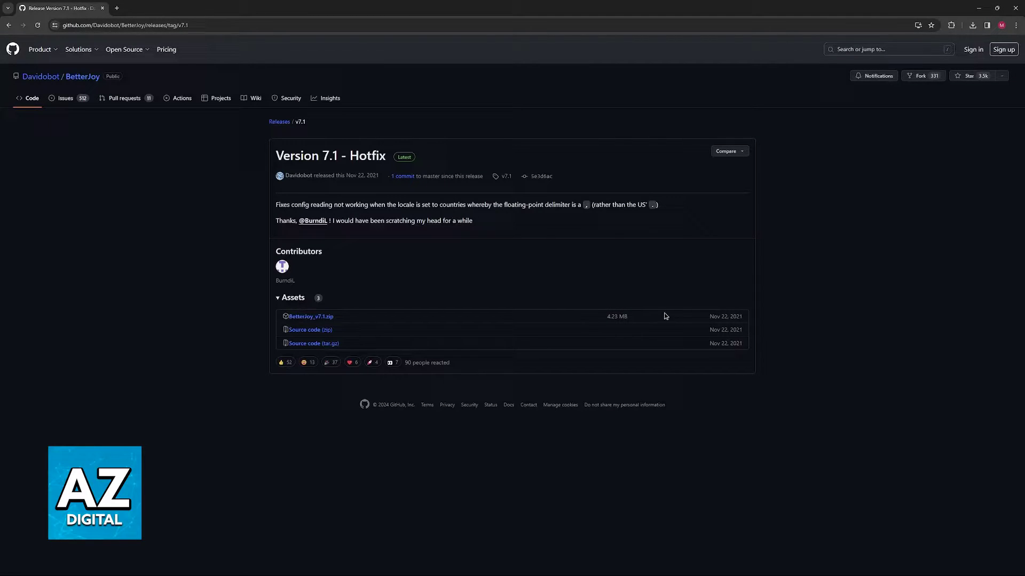
pyautogui.moveTo(747, 319); pyautogui.dragTo(709, 317)
pyautogui.click(730, 341)
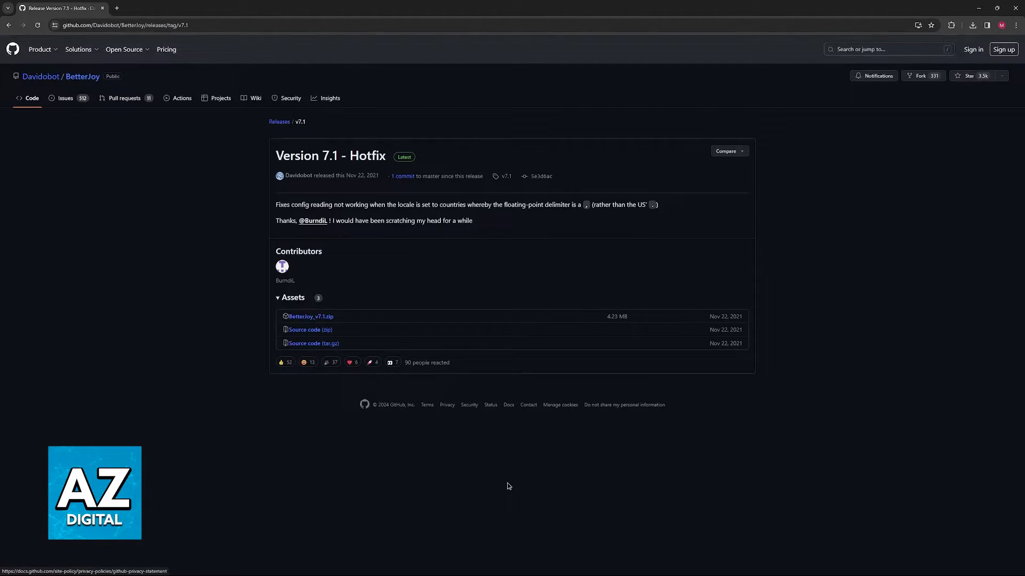
# Switch to the extracted BetterJoy folder in File Explorer and open its Drivers folder.
pyautogui.click(459, 521)
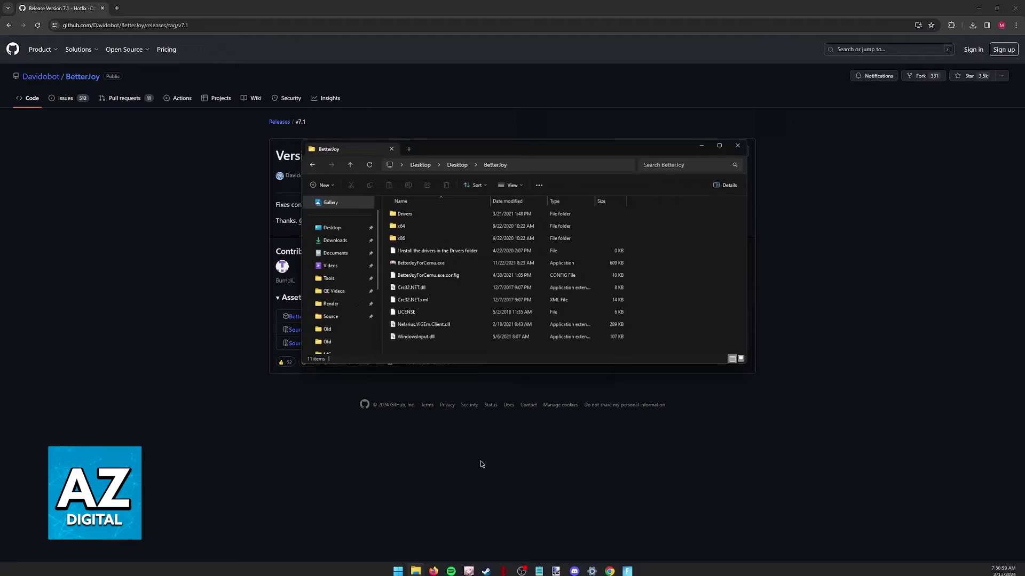
pyautogui.doubleClick(405, 214)
pyautogui.moveTo(441, 292); pyautogui.dragTo(415, 241)
pyautogui.click(418, 259)
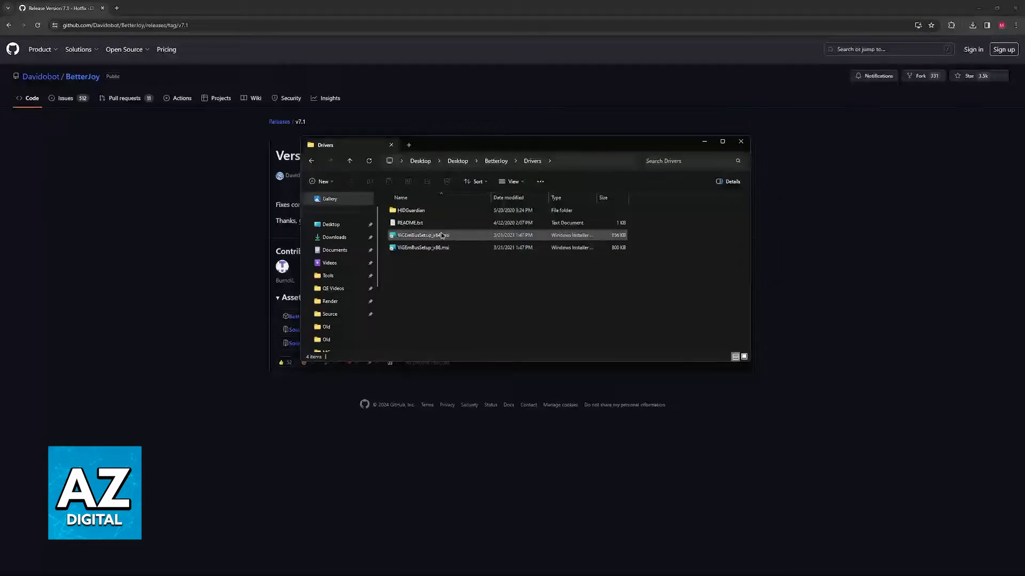
# Check the ViGEmBusSetup_x64.msi driver installer in the Drivers folder and return to the BetterJoy folder.
pyautogui.click(422, 236)
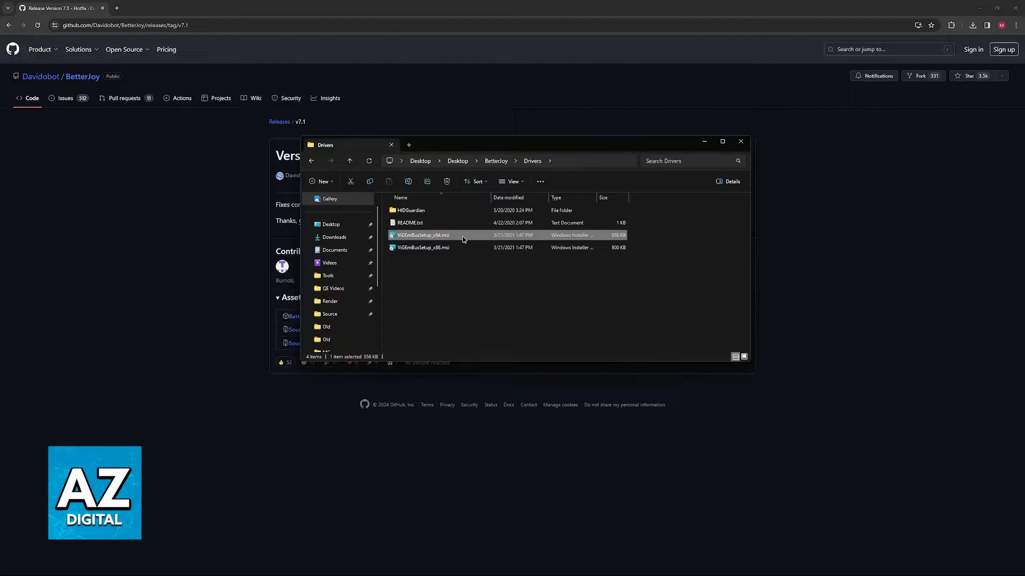
pyautogui.click(445, 277)
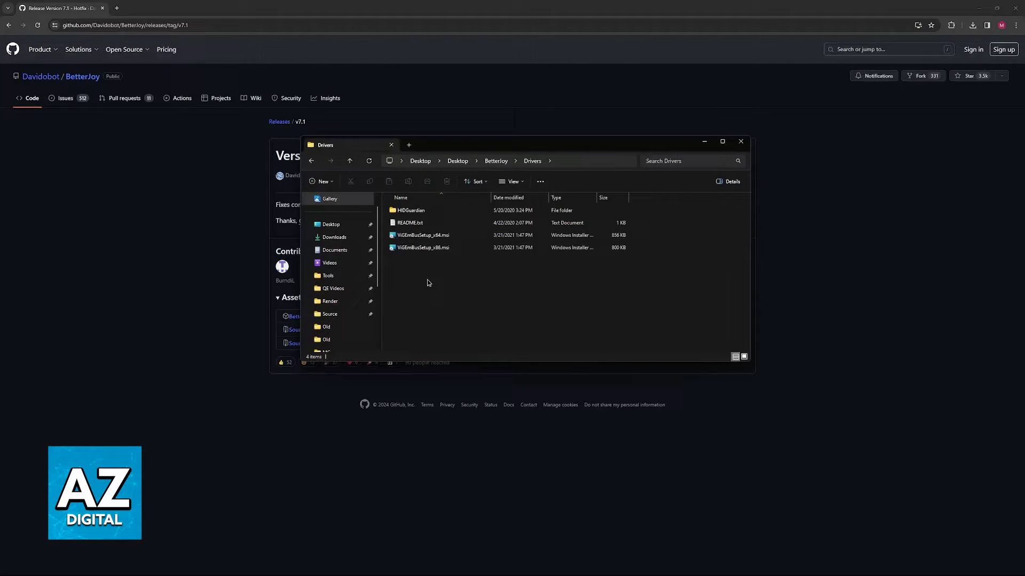
pyautogui.hotkey('alt', 'Left')
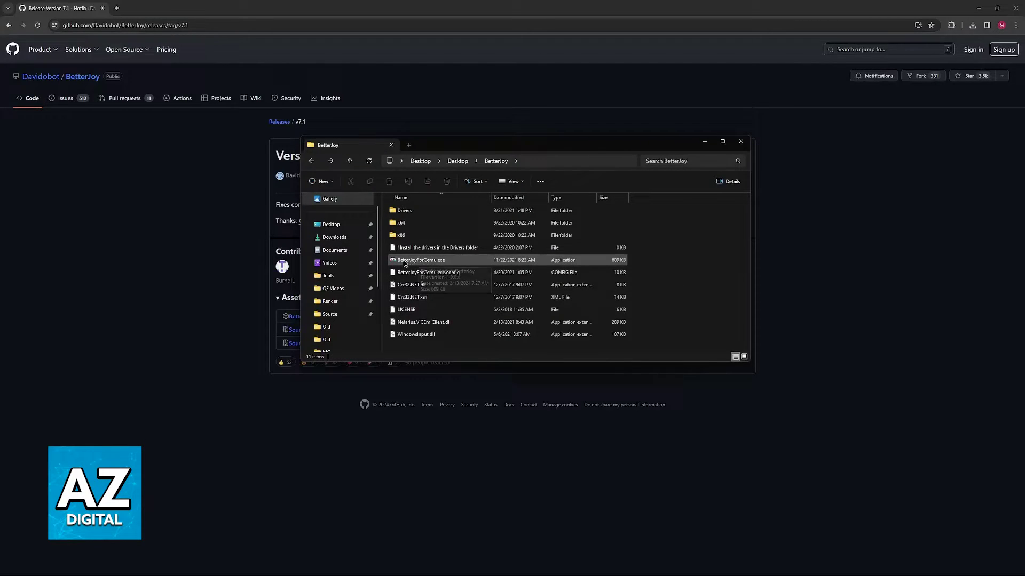
# Launch BetterJoyForCemu.exe and move its window to the lower middle of the desktop, overlapping the folder's lower edge.
pyautogui.doubleClick(411, 264)
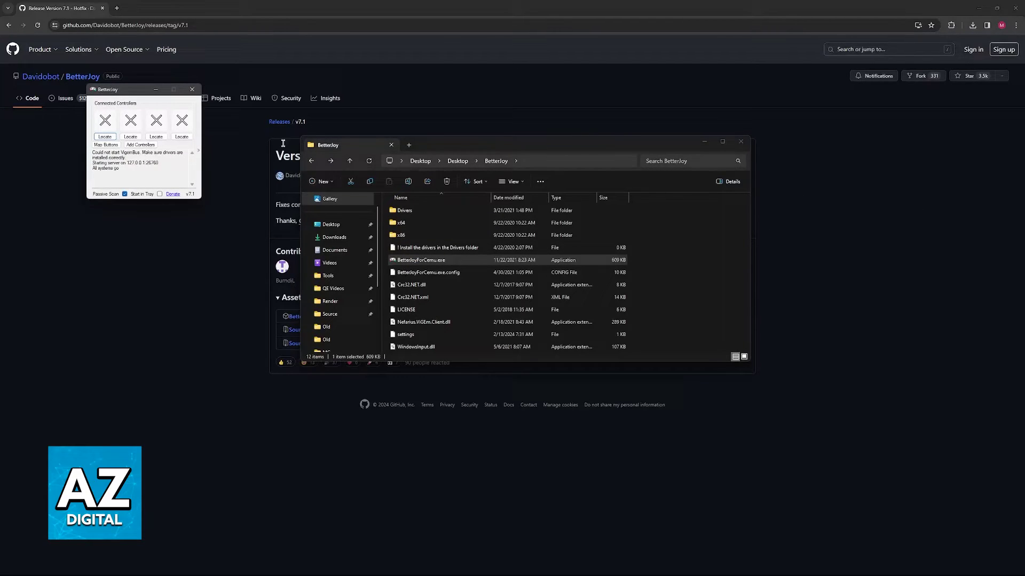
pyautogui.moveTo(131, 91); pyautogui.dragTo(625, 338)
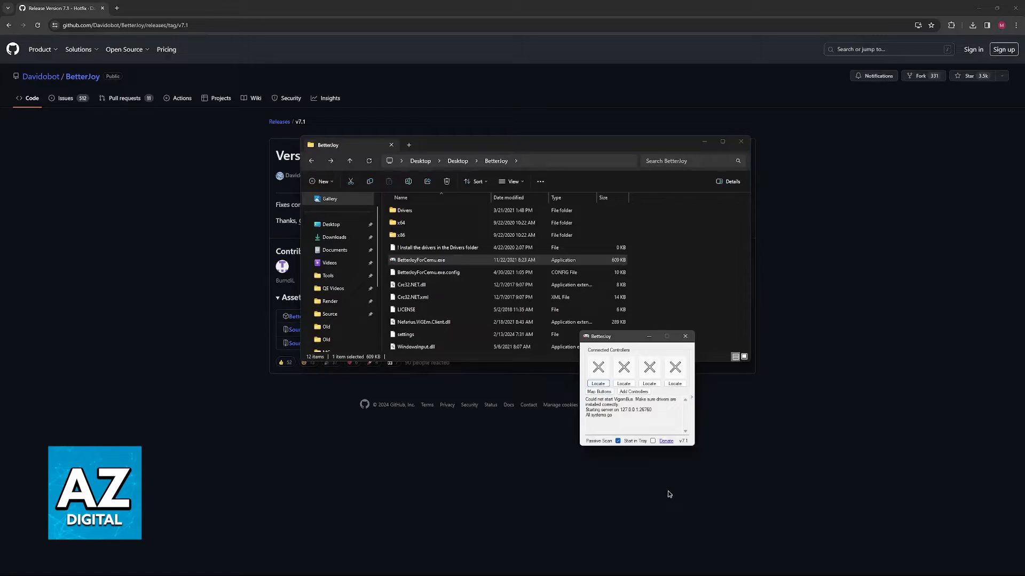
# Switch to Fortnite and try controller navigation from the Locker's outfit to the Play lobby, out to the game list, and back into the Battle Royale lobby.
pyautogui.click(623, 569)
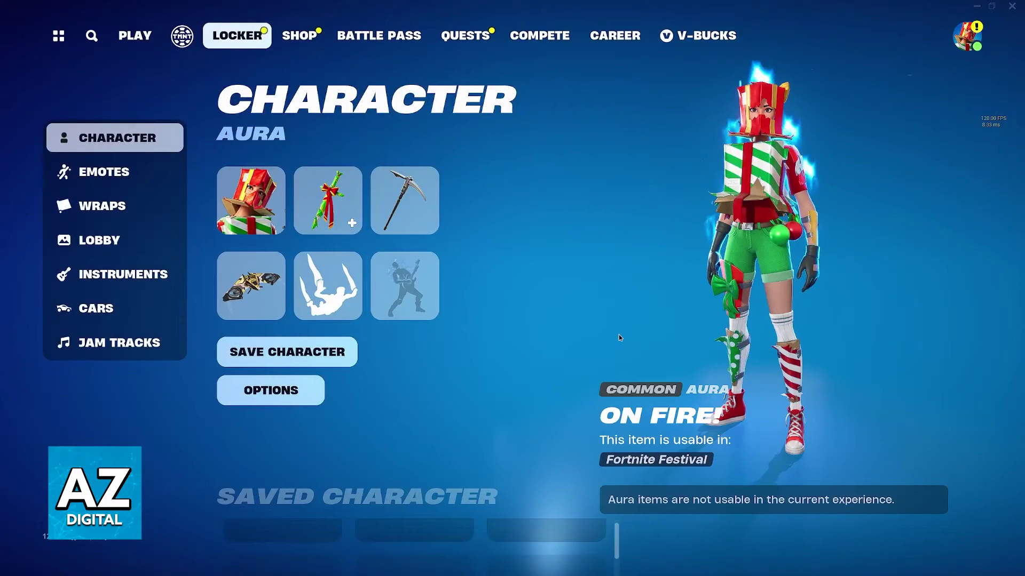
pyautogui.press('Left')
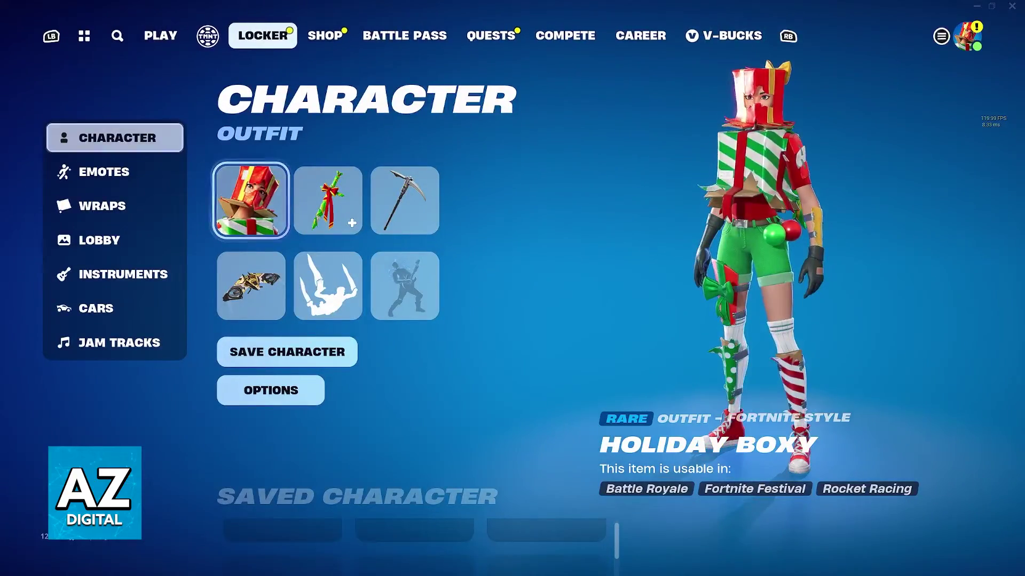
pyautogui.press('q')
pyautogui.press('q')
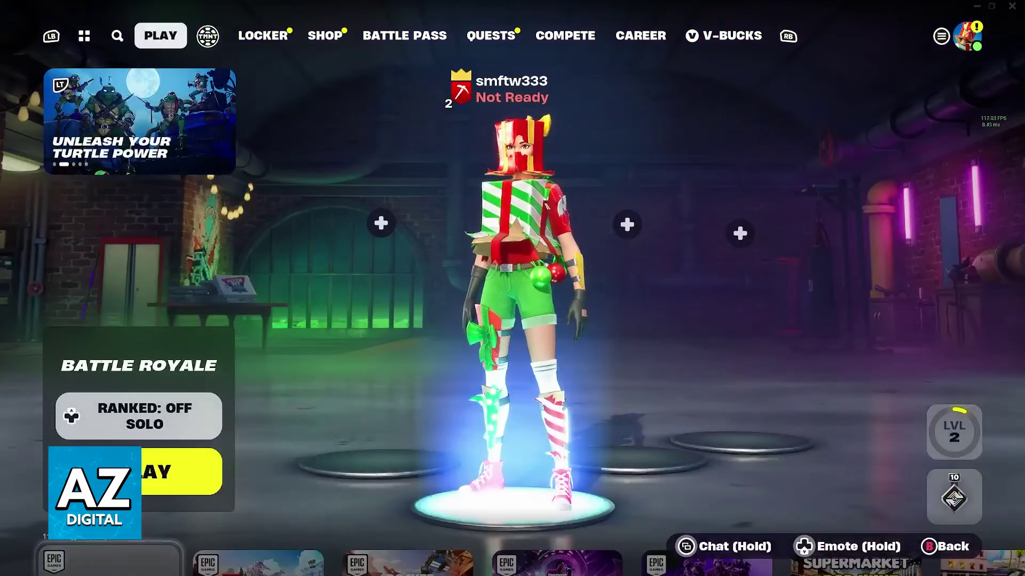
pyautogui.press('Escape')
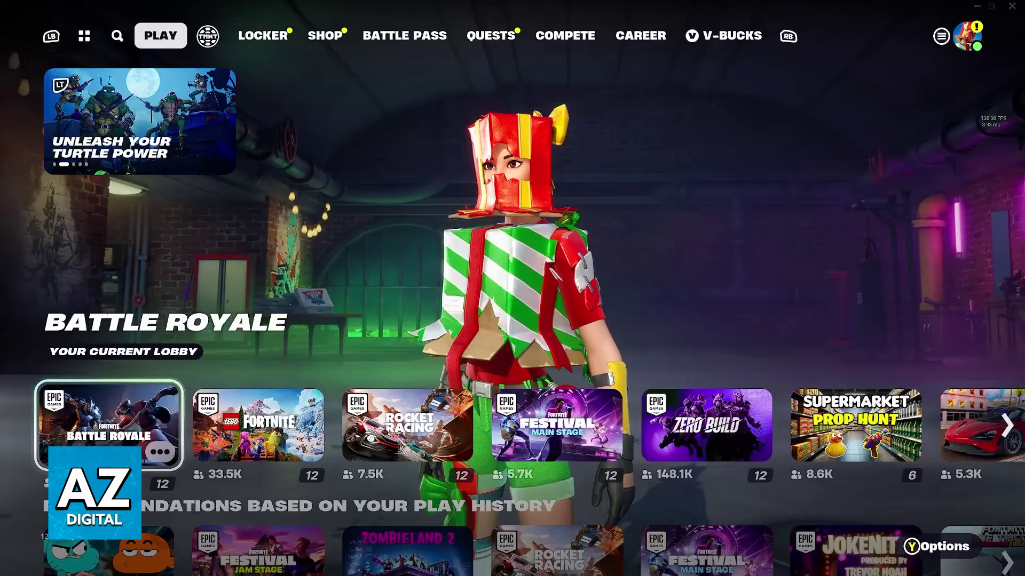
pyautogui.press('Return')
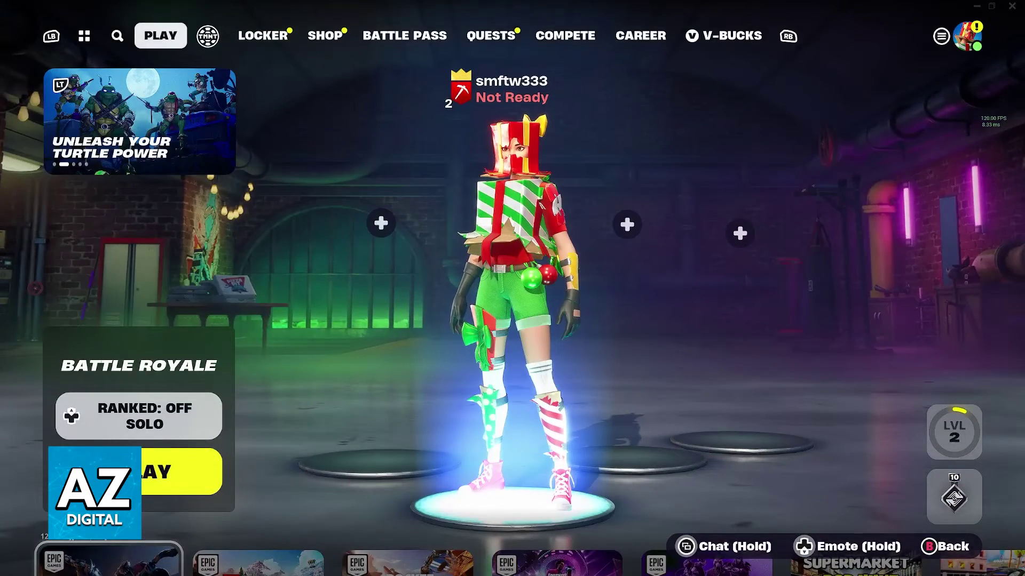